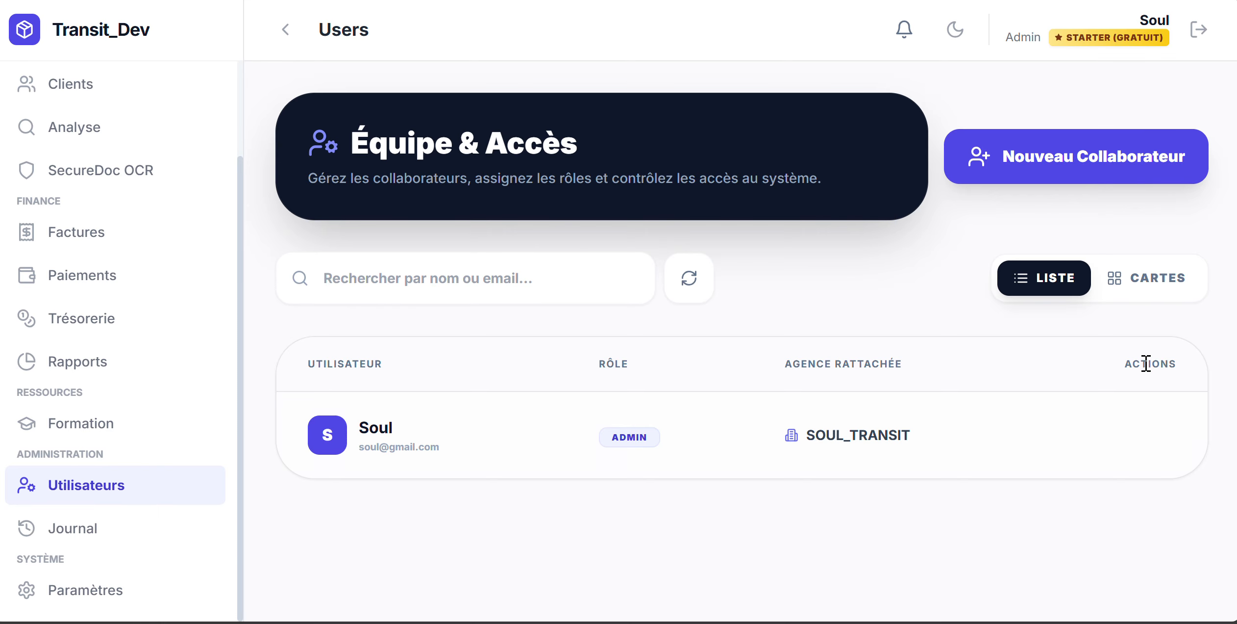
Start a new collaborator and enter their full name and login e-mail
click(1044, 163)
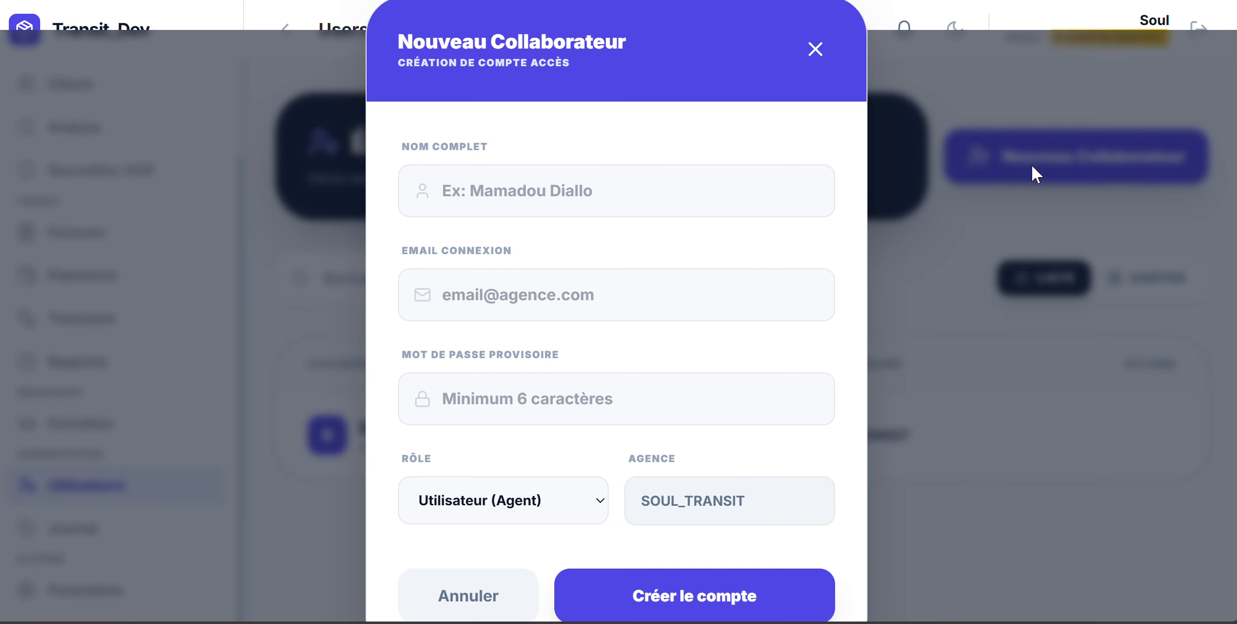
click(618, 202)
text(salifou)
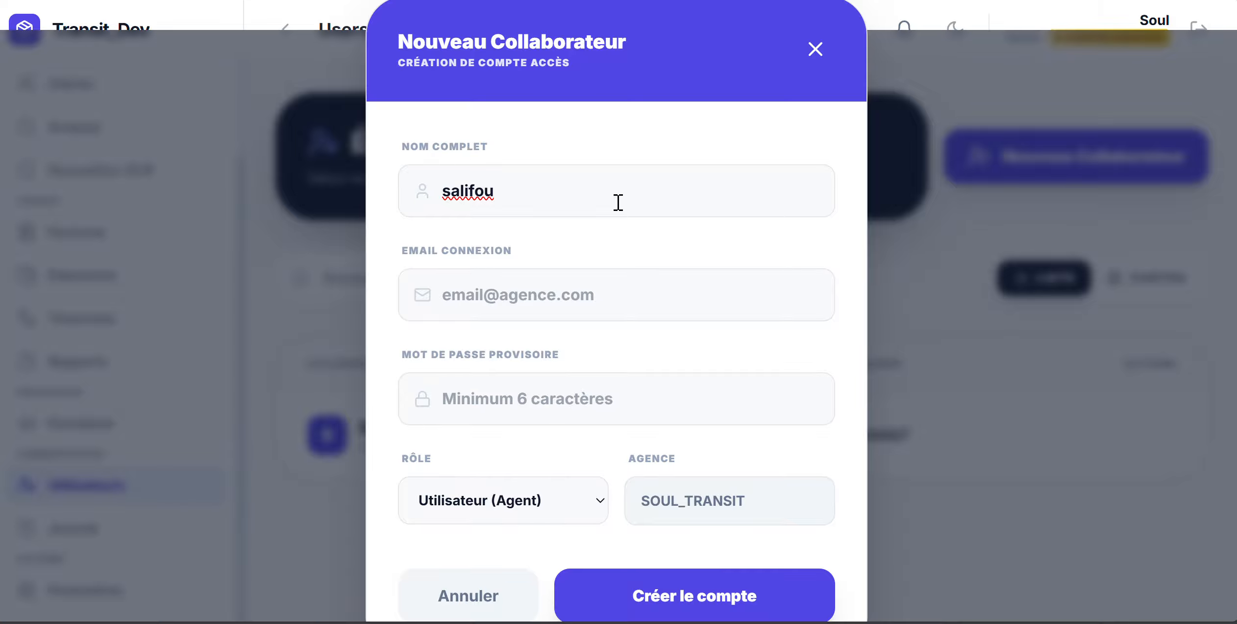
click(559, 296)
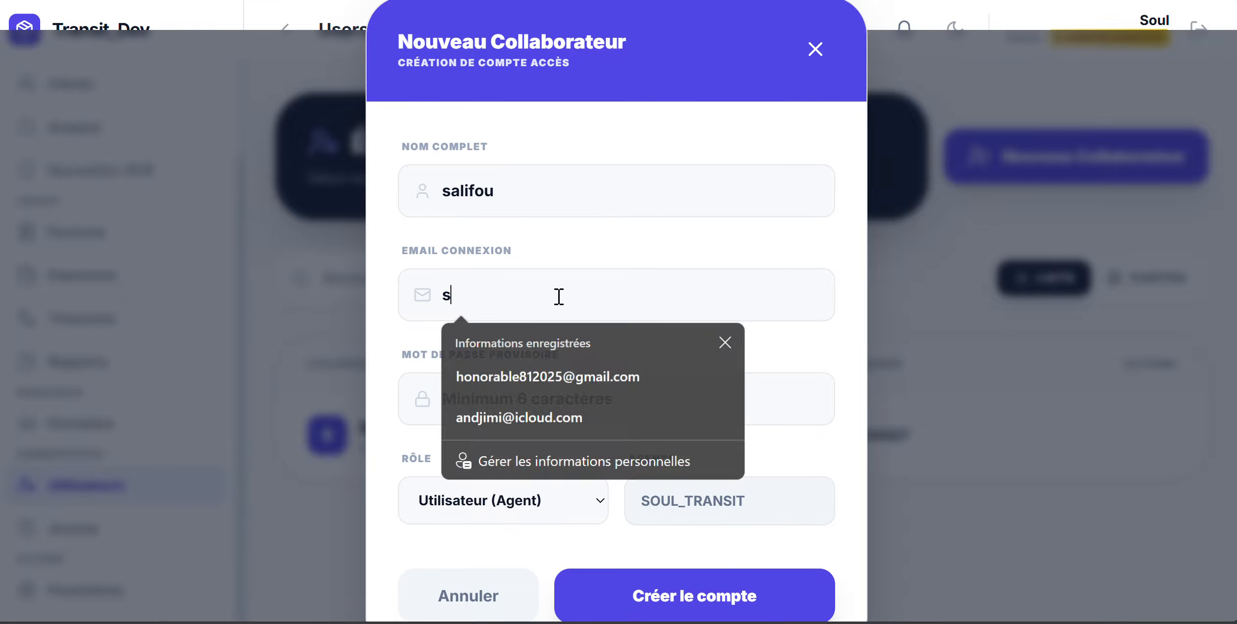
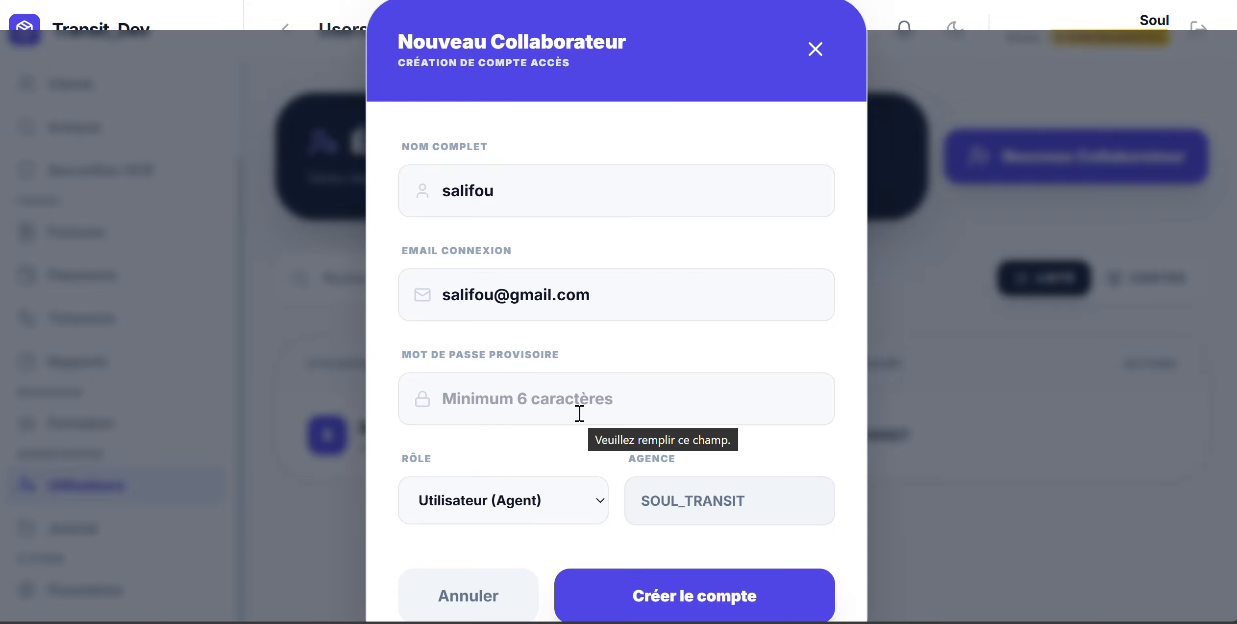
Enter a temporary password and set the collaborator's role to Comptable
click(580, 413)
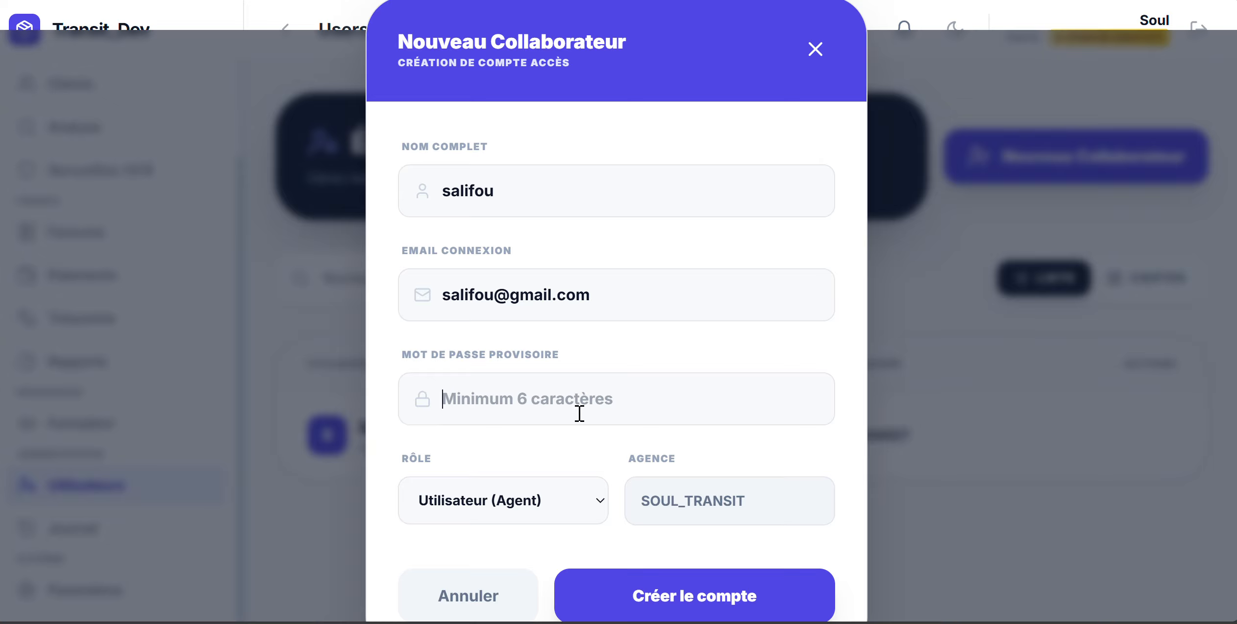
text(123456)
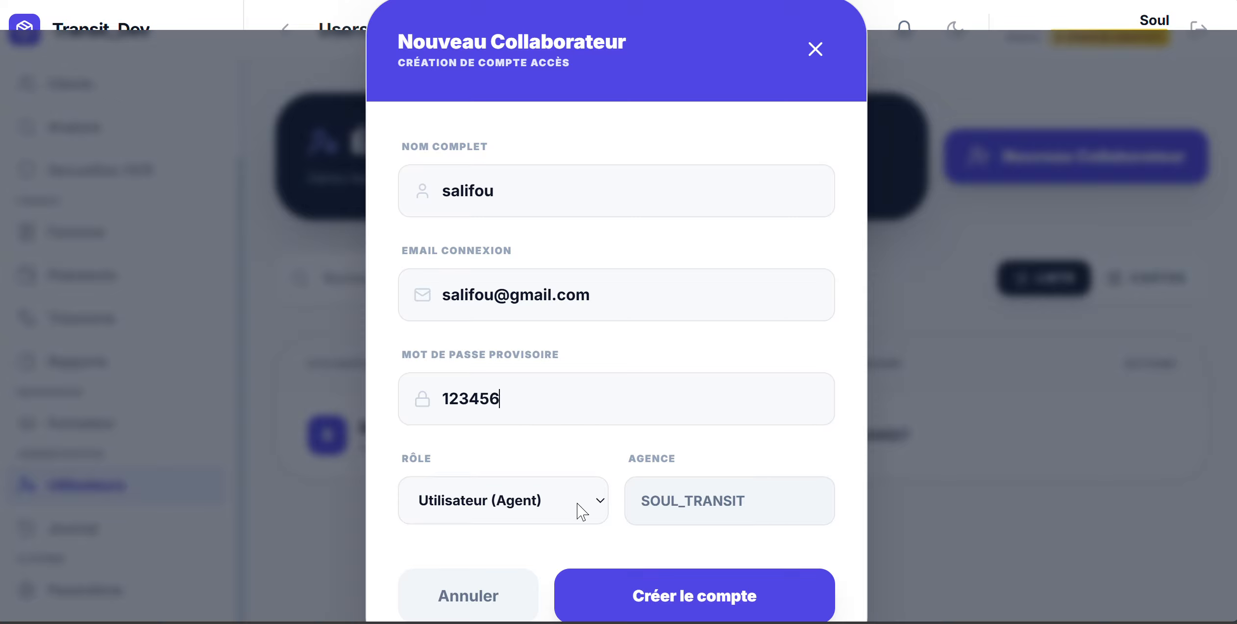
click(601, 502)
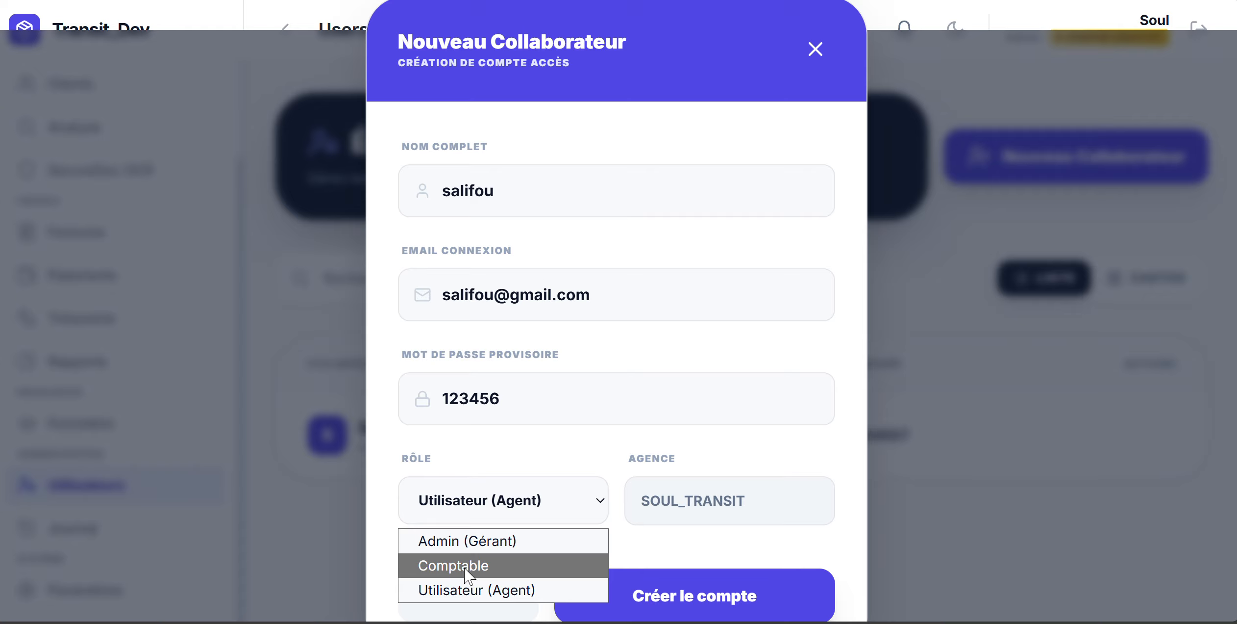
click(466, 569)
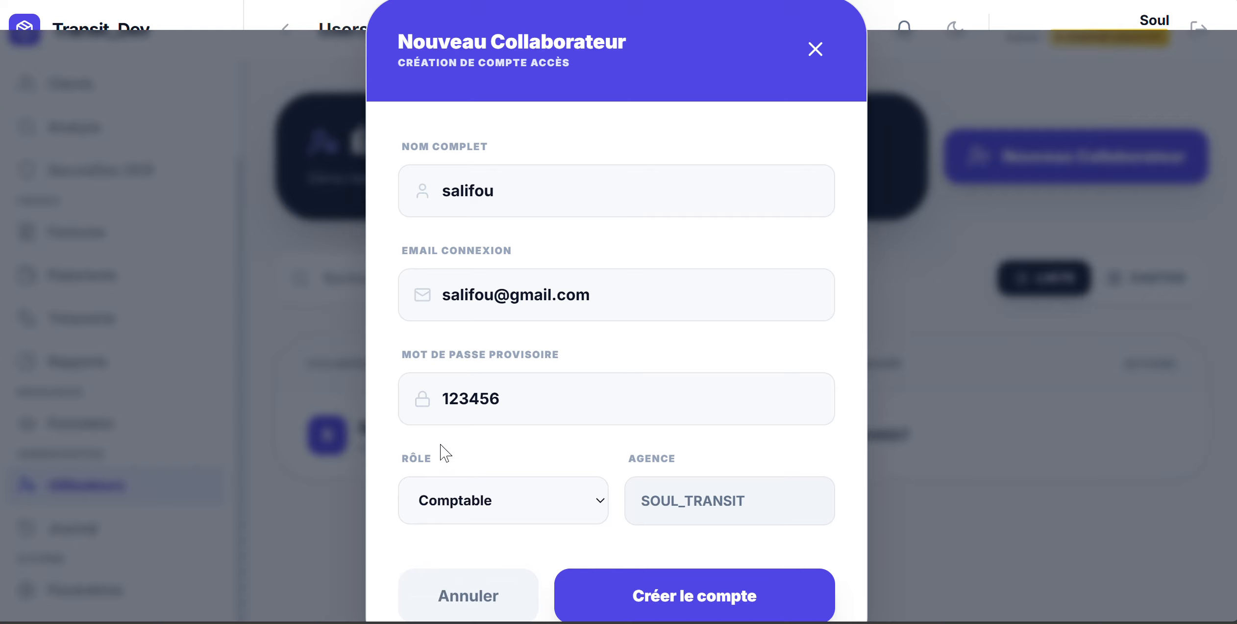
Create the Comptable account, copy its login credentials, and close the confirmation
click(693, 606)
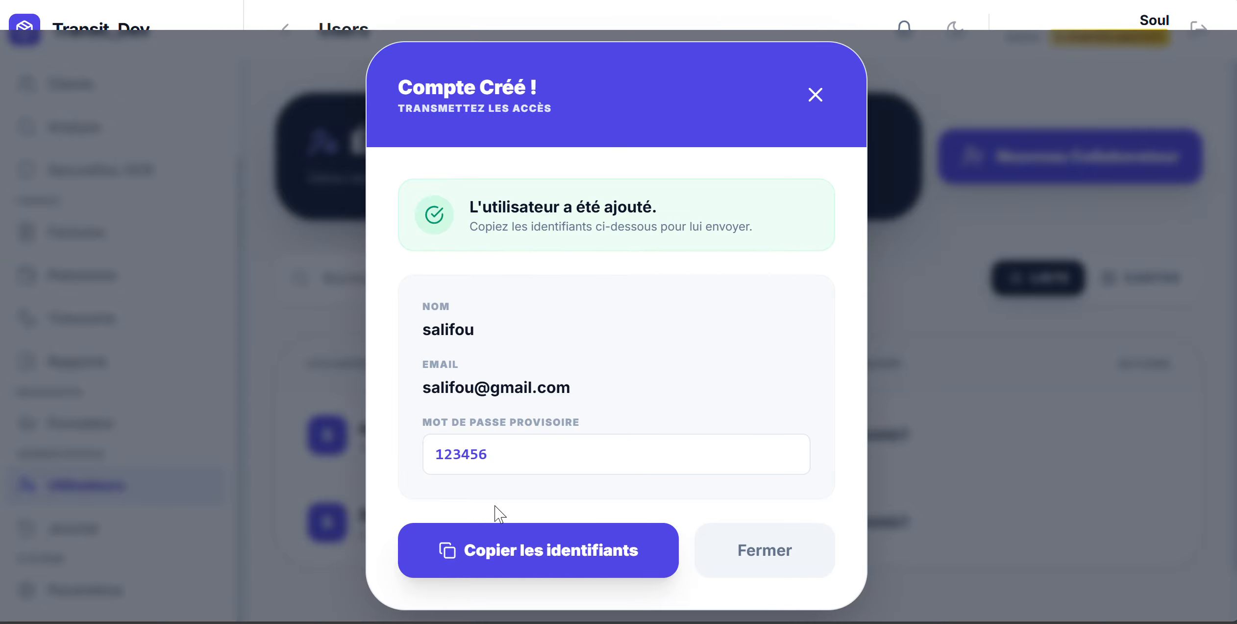
click(524, 564)
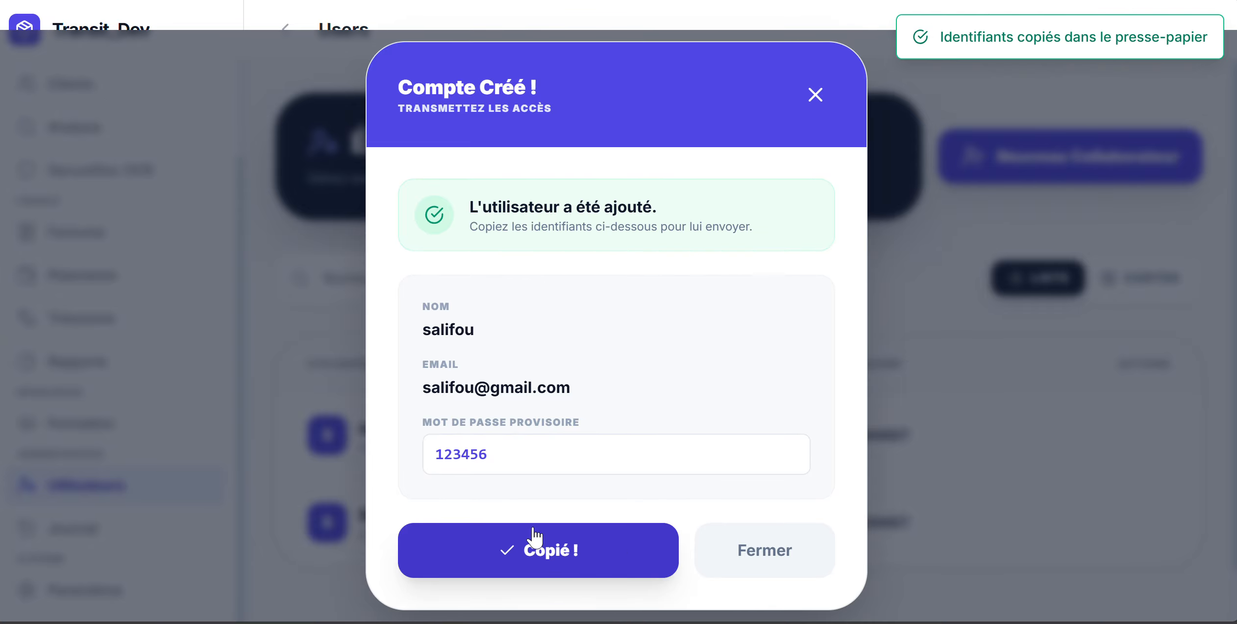
click(748, 548)
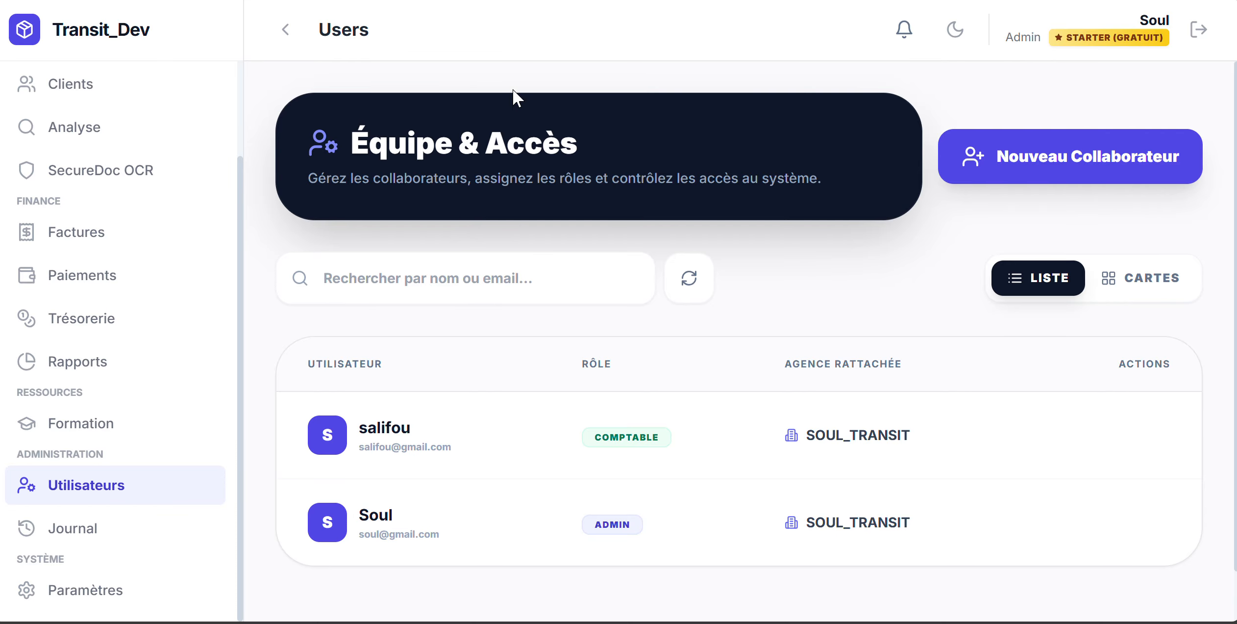
mouse_move(597, 463)
mouse_move(570, 436)
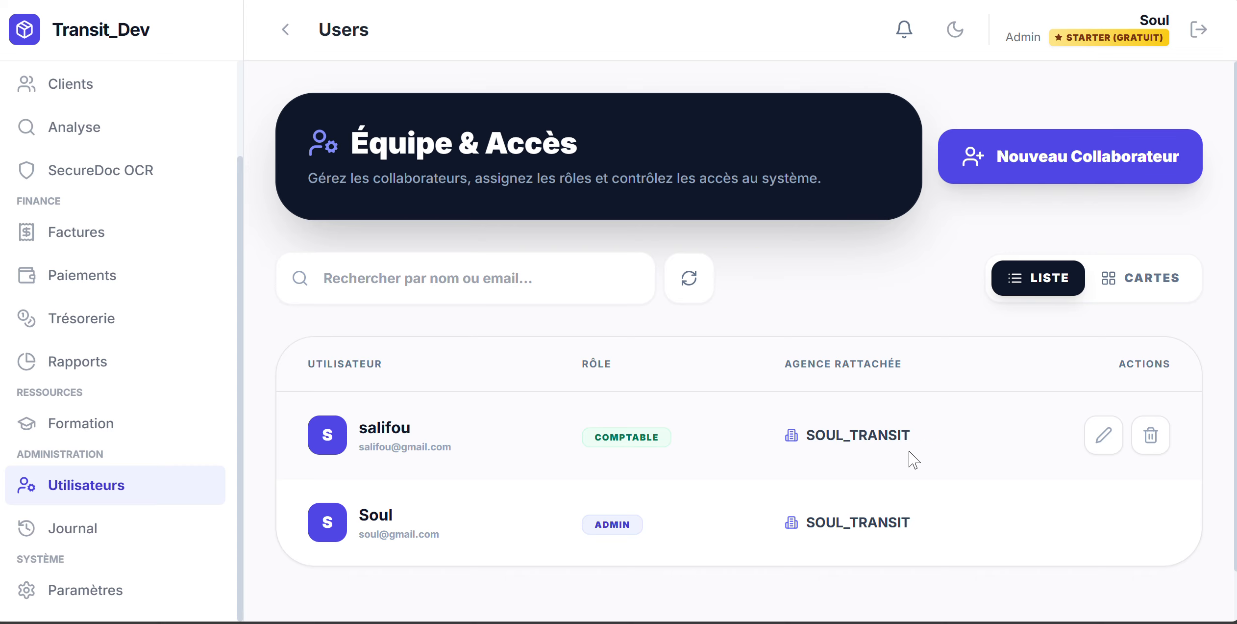
click(1101, 441)
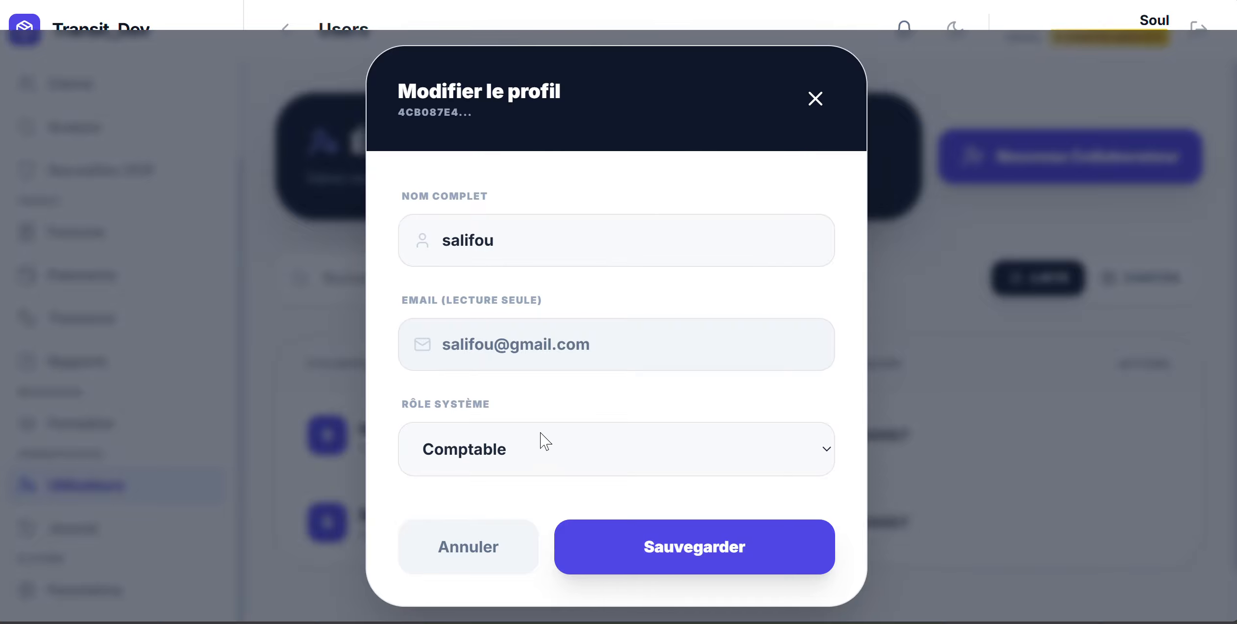
click(469, 557)
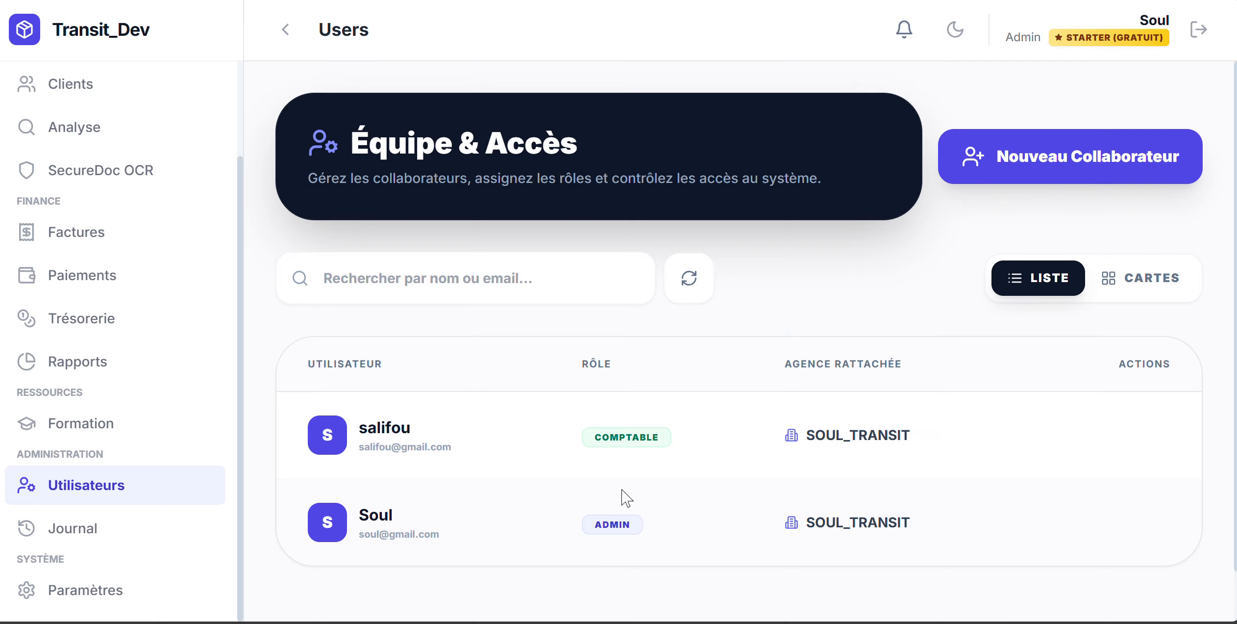
mouse_move(1147, 456)
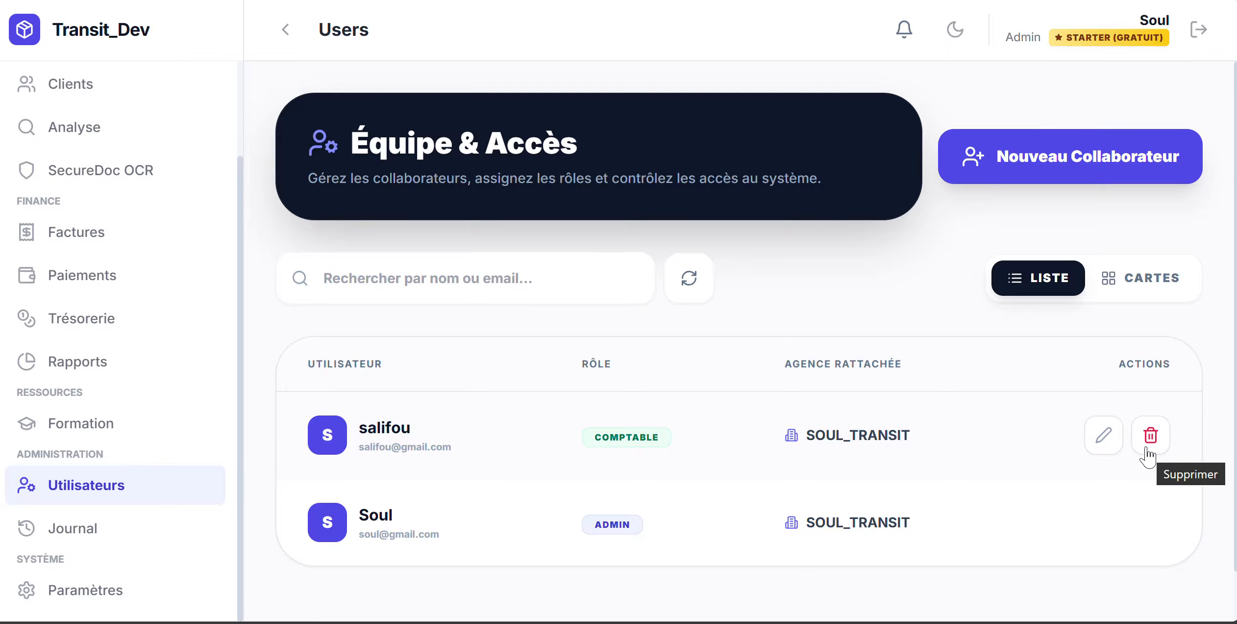
click(1147, 449)
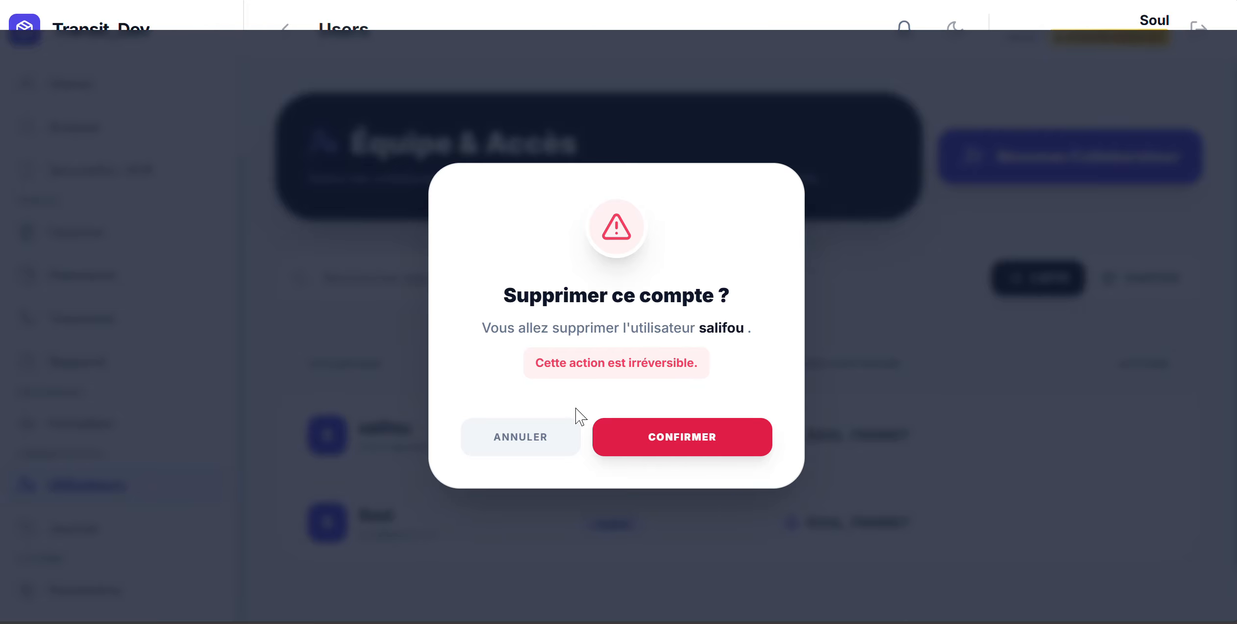
click(510, 435)
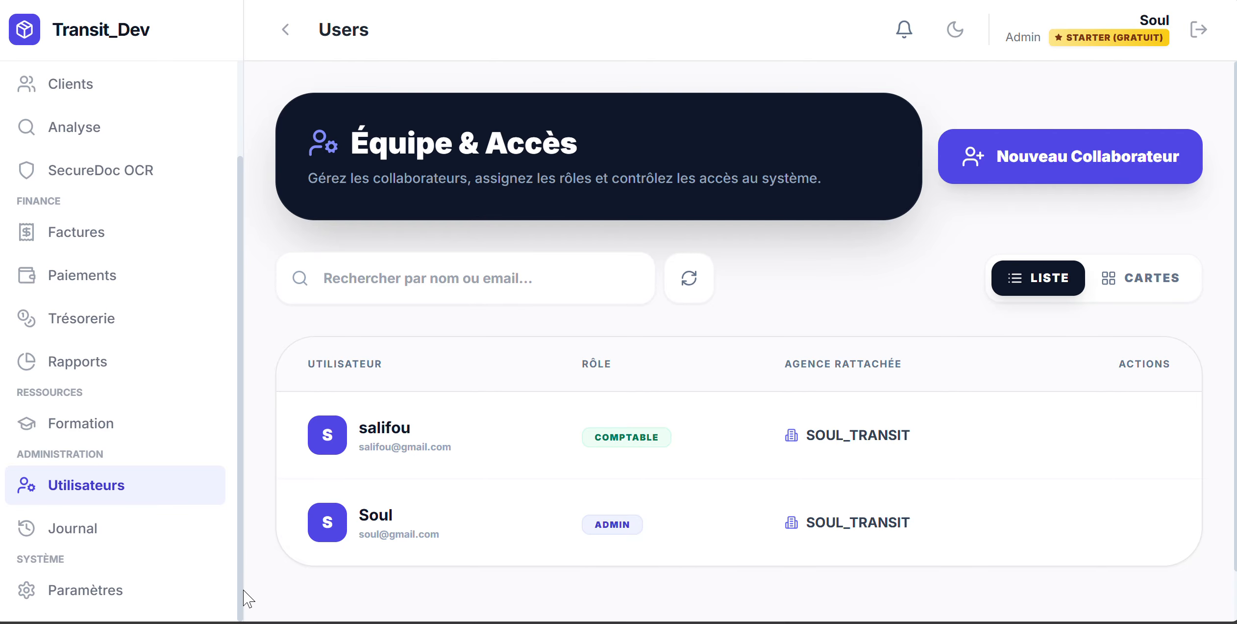
Log out of the admin account and sign in with the new accountant's e-mail and password
click(1200, 32)
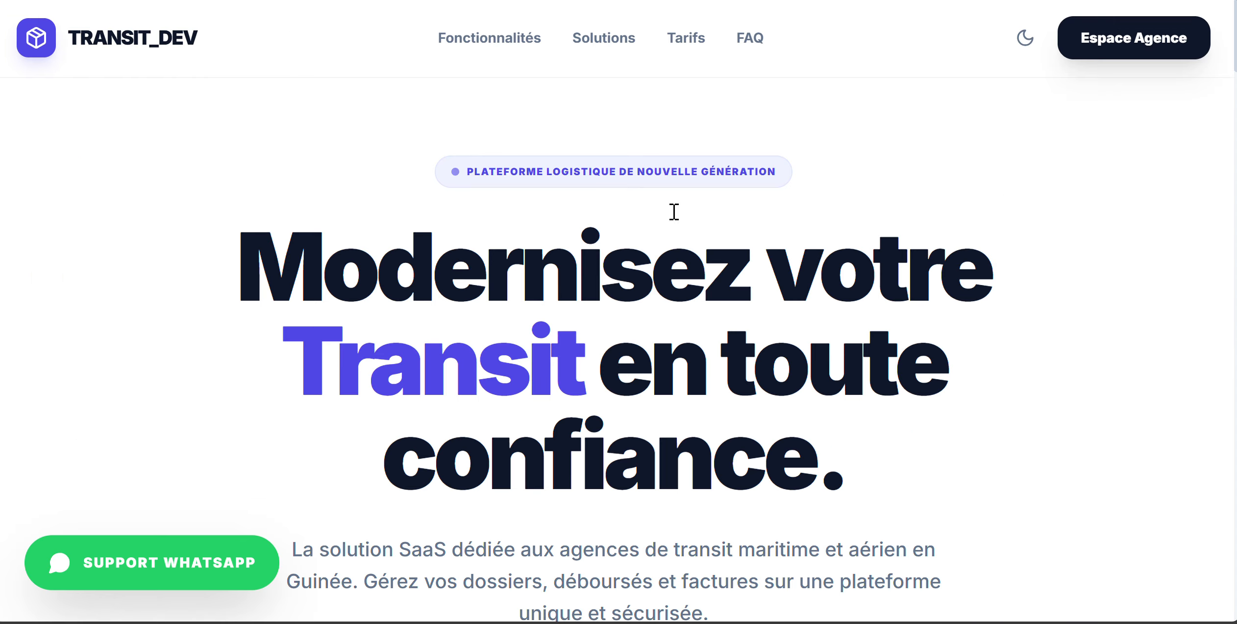
click(1090, 56)
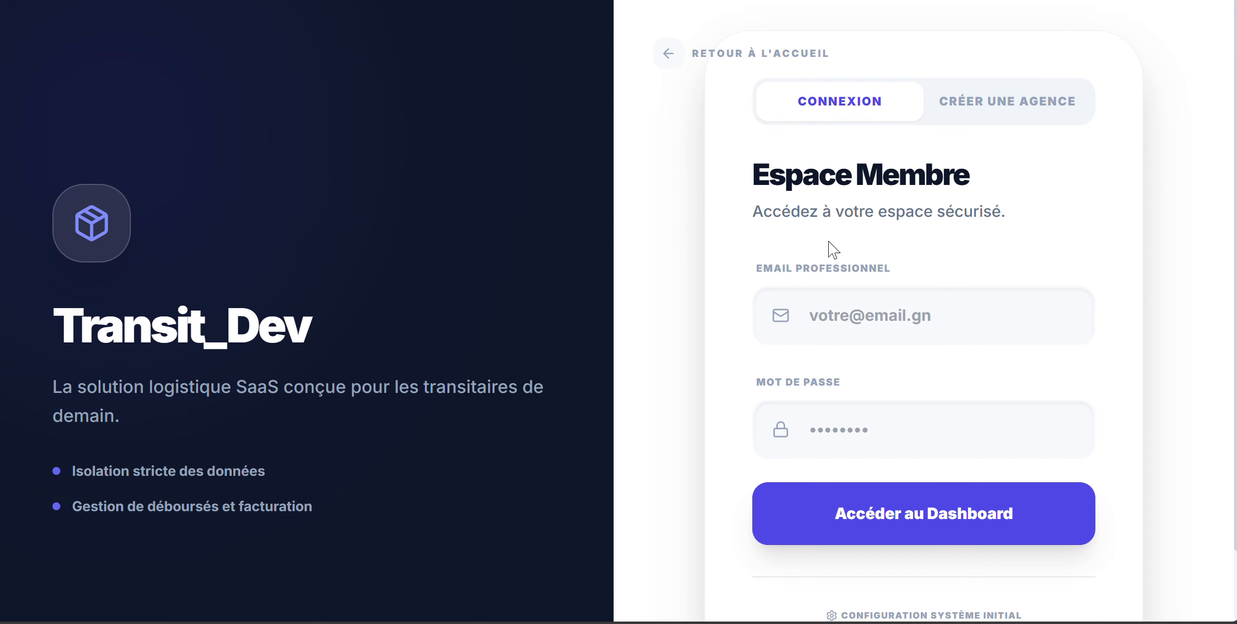
click(817, 313)
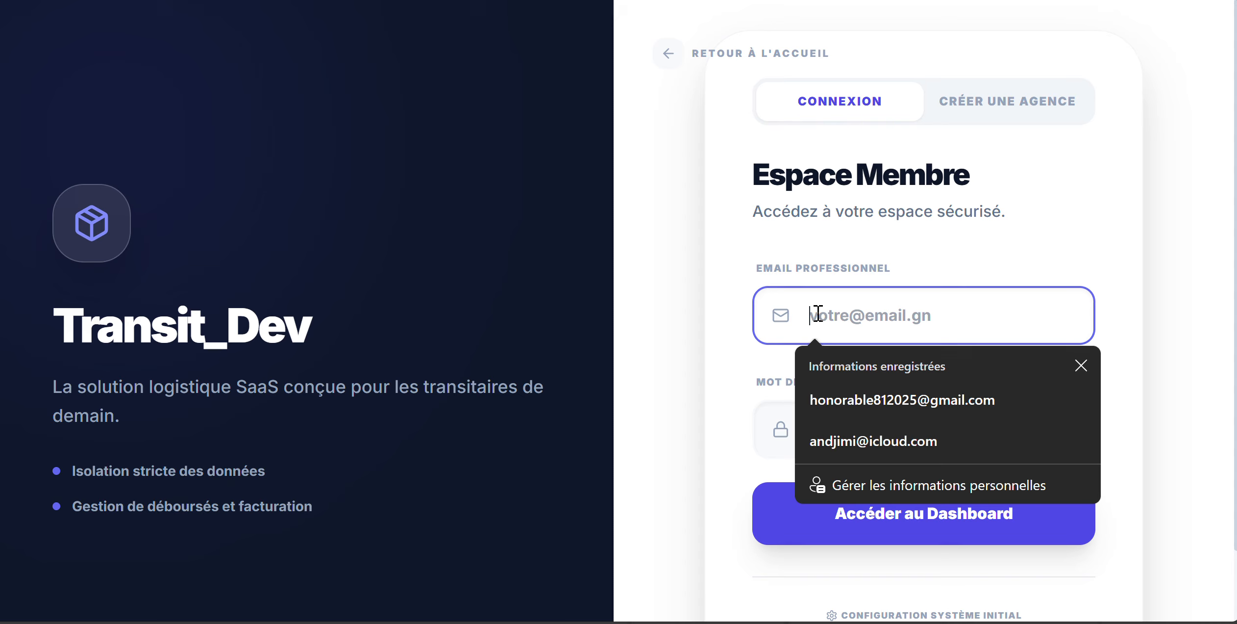
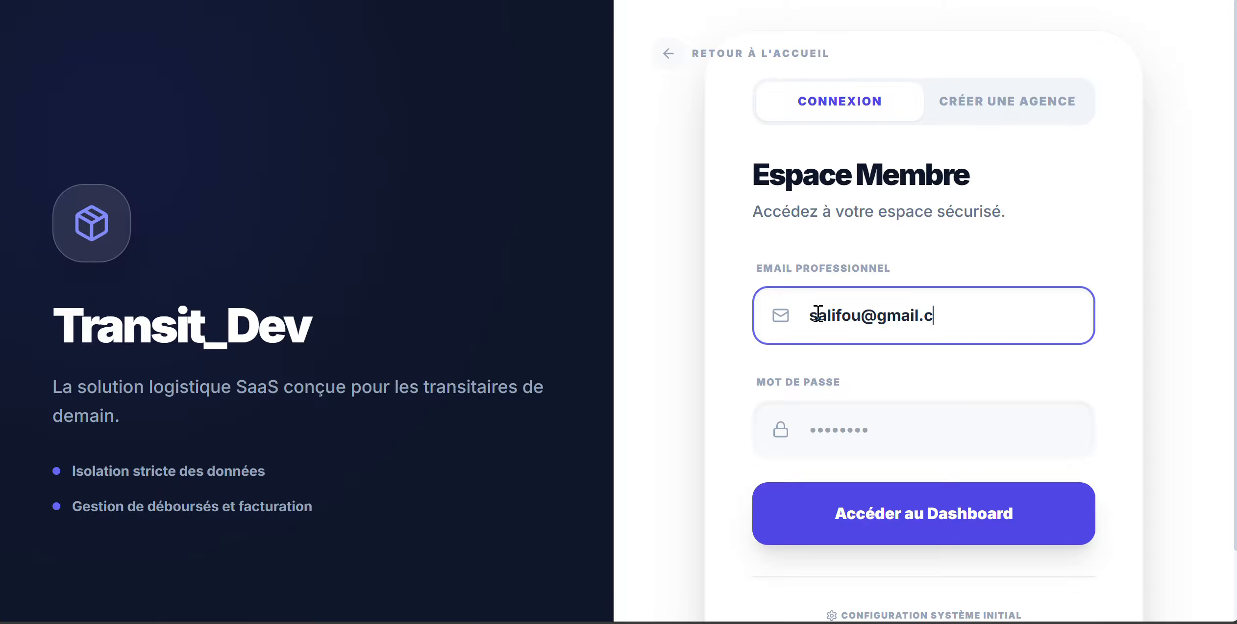
key(Tab)
key(Return)
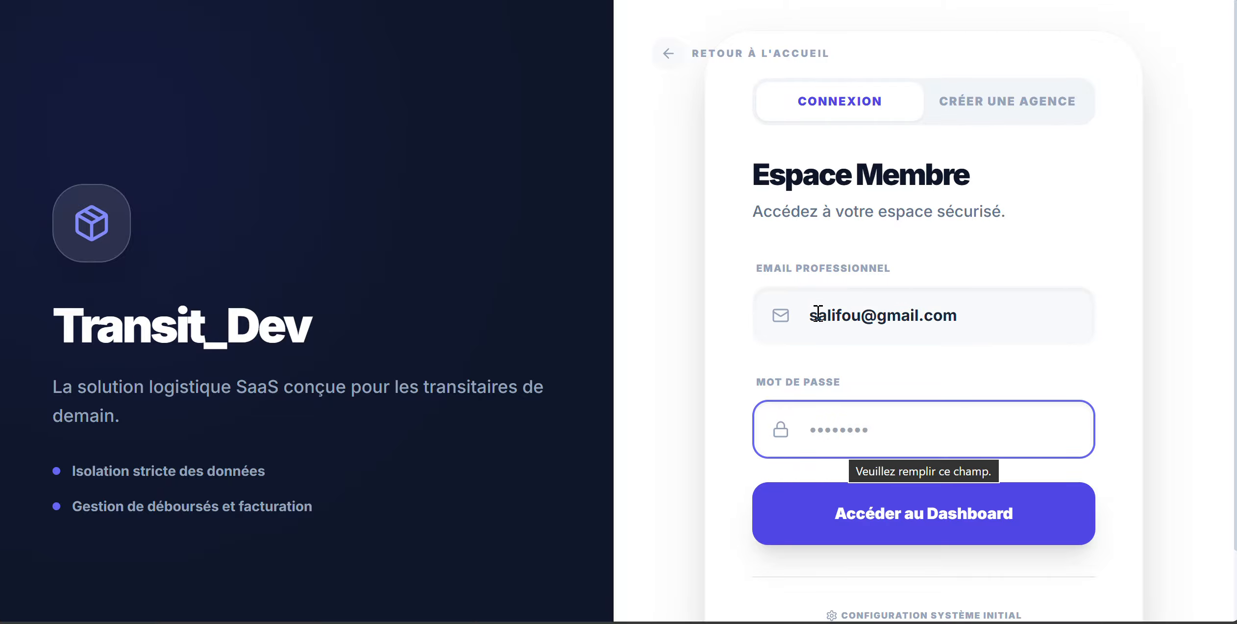
text(a)
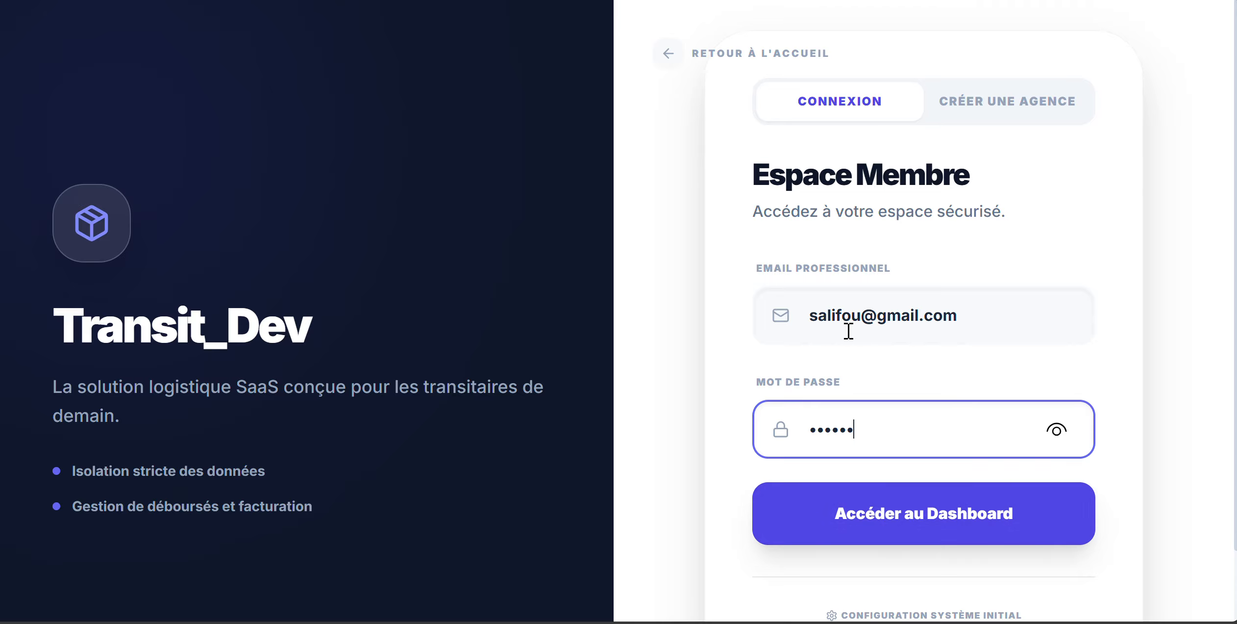
click(923, 515)
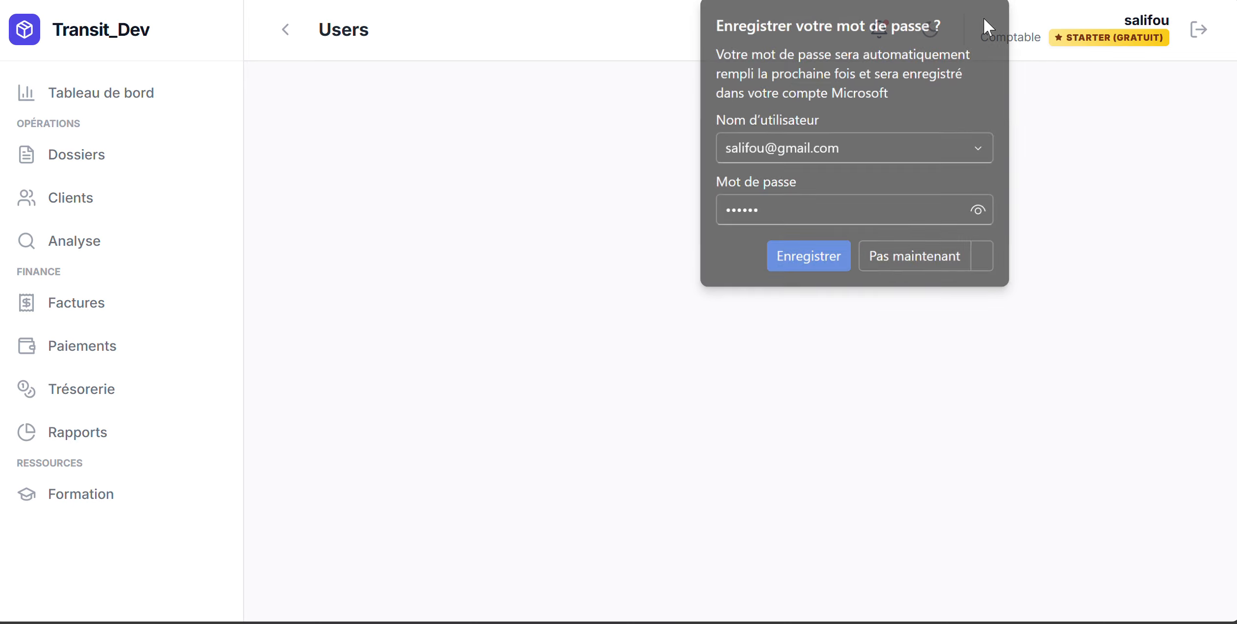
Decline saving the password, then visit Tableau de bord, Dossiers, Clients and Analyse
click(984, 22)
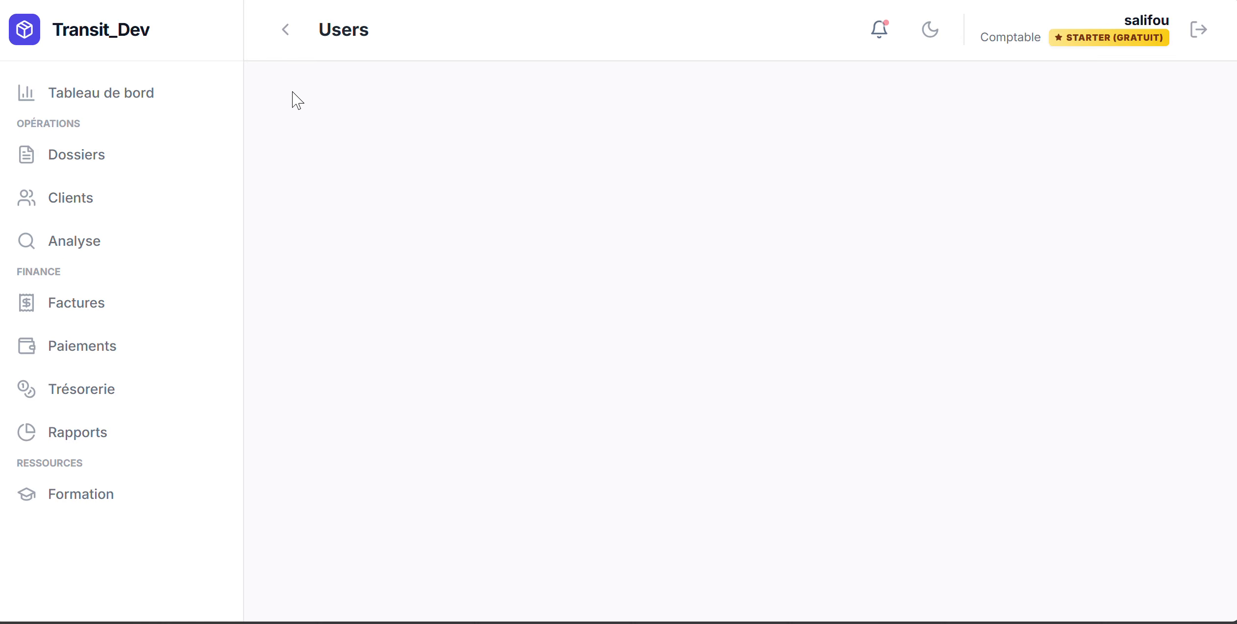
click(131, 109)
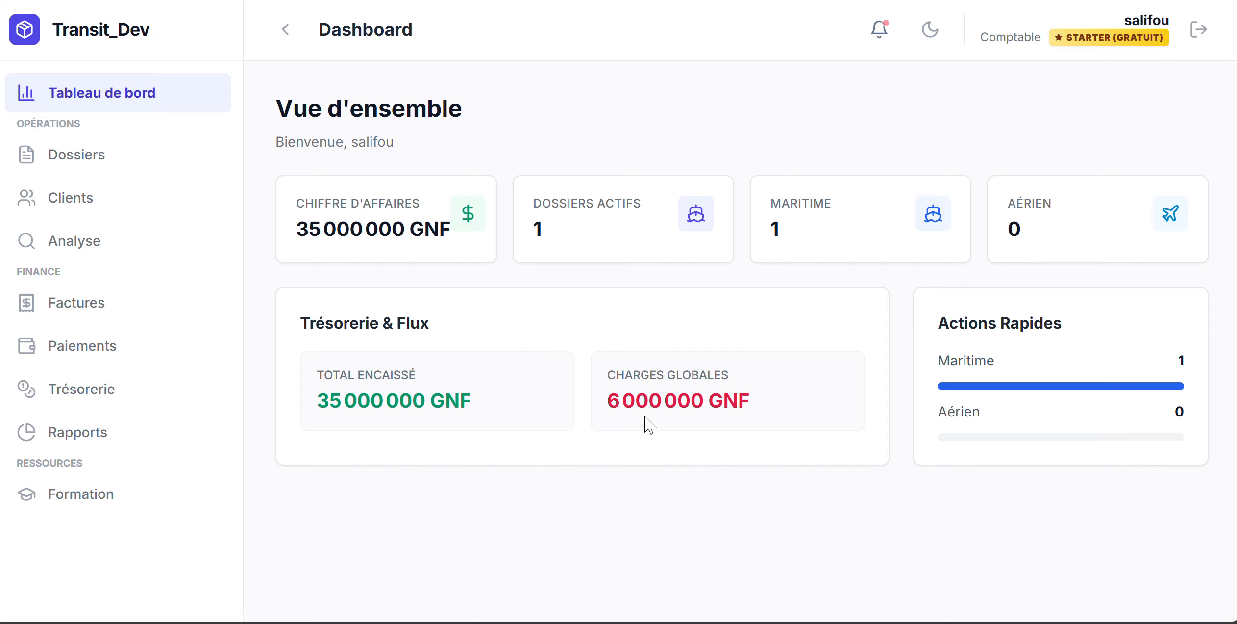
click(84, 156)
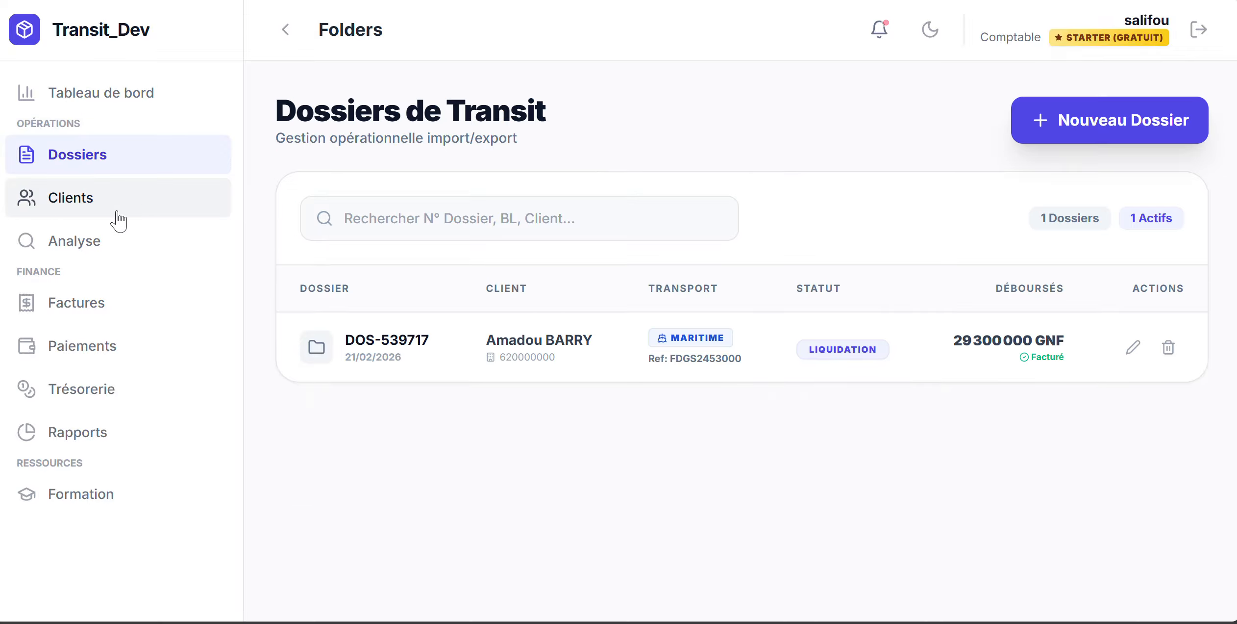
click(88, 203)
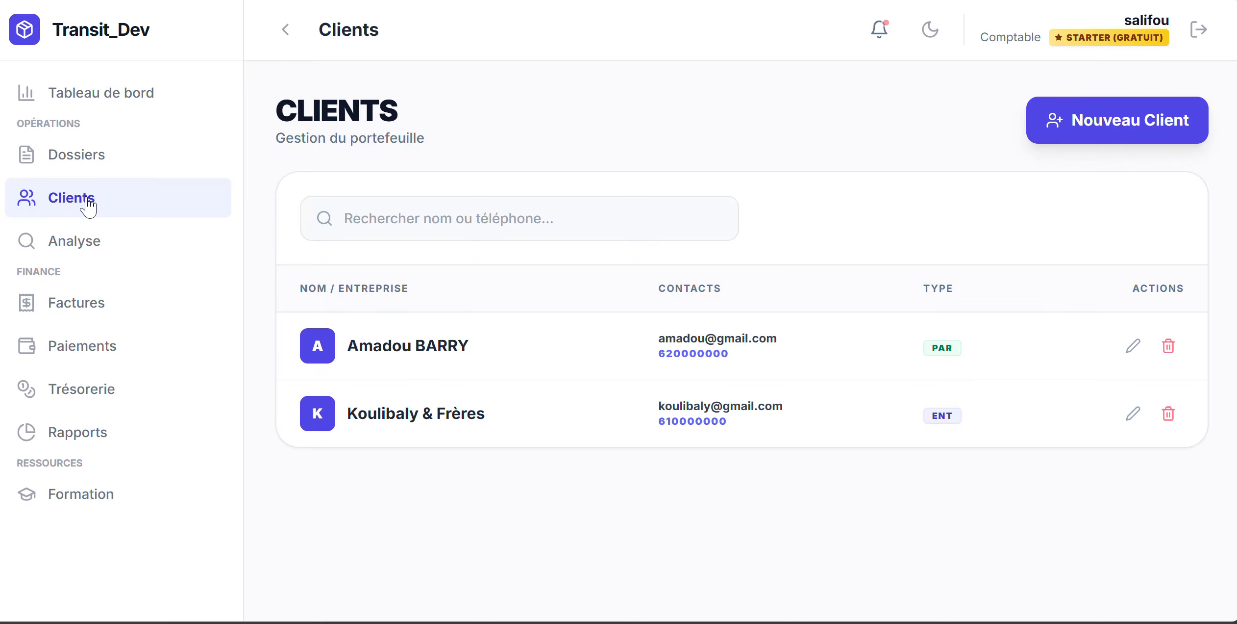
click(88, 245)
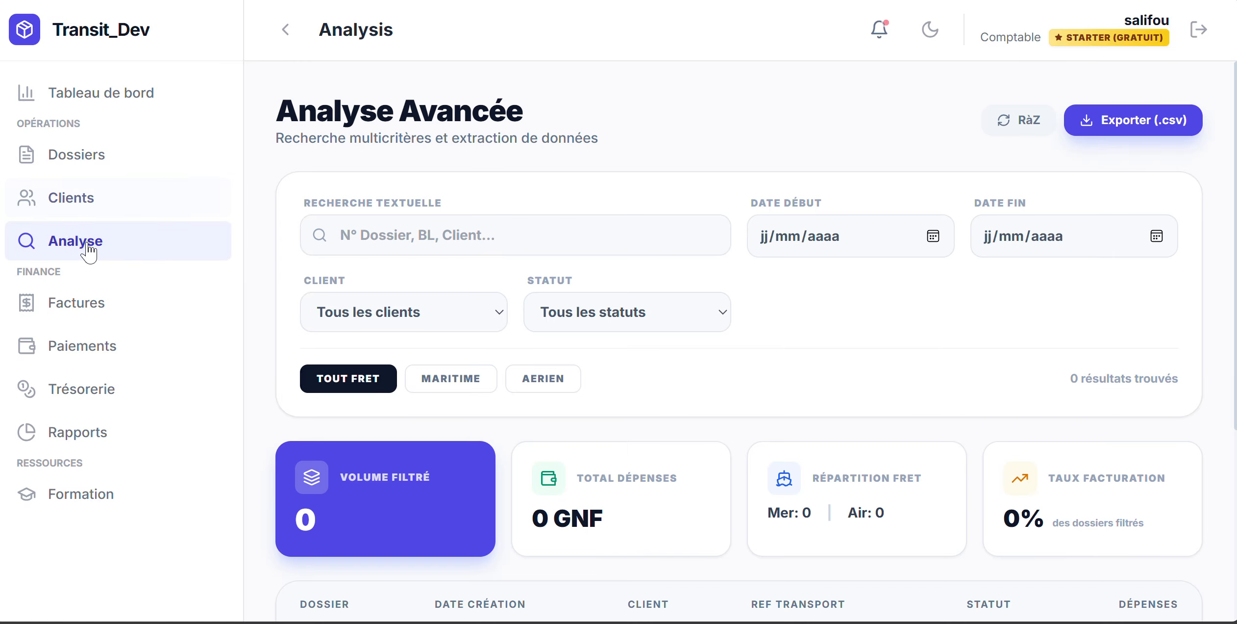
Visit Factures, Paiements, Trésorerie and Rapports, ending on the Formation training centre
click(97, 305)
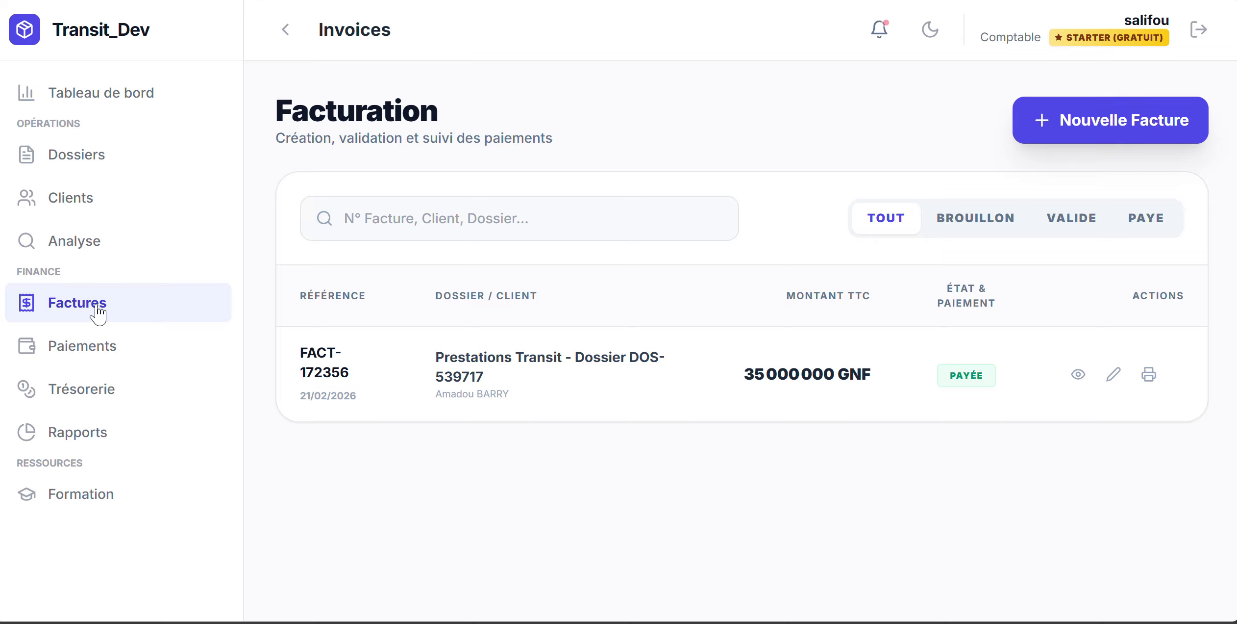
click(96, 339)
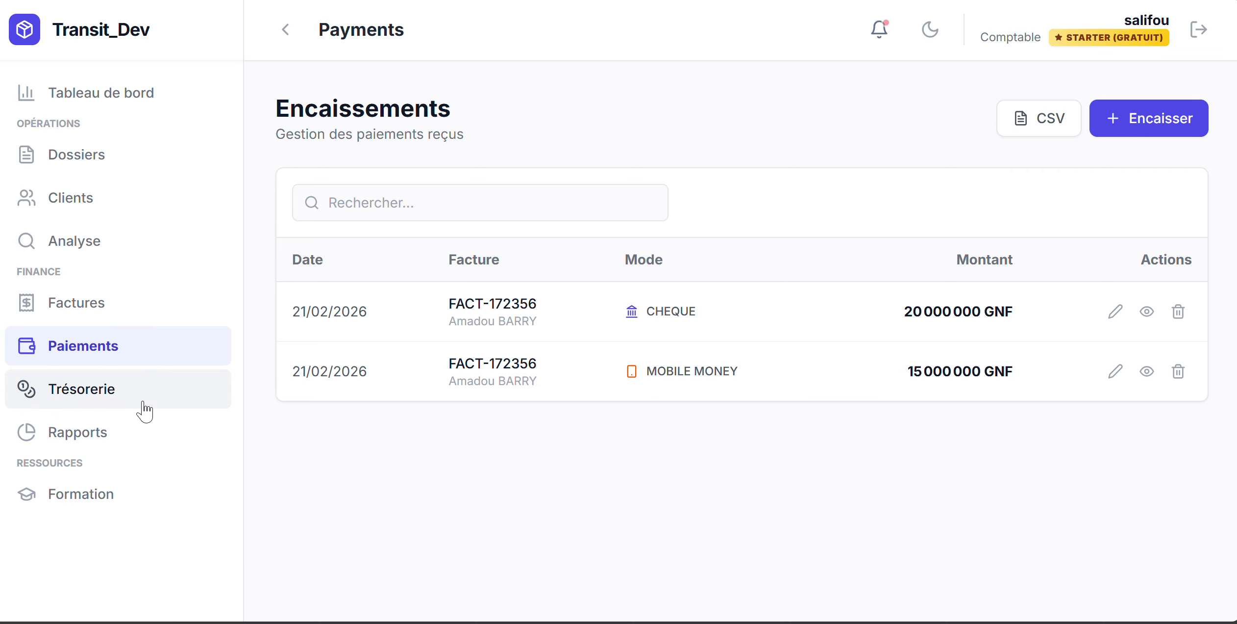
click(115, 400)
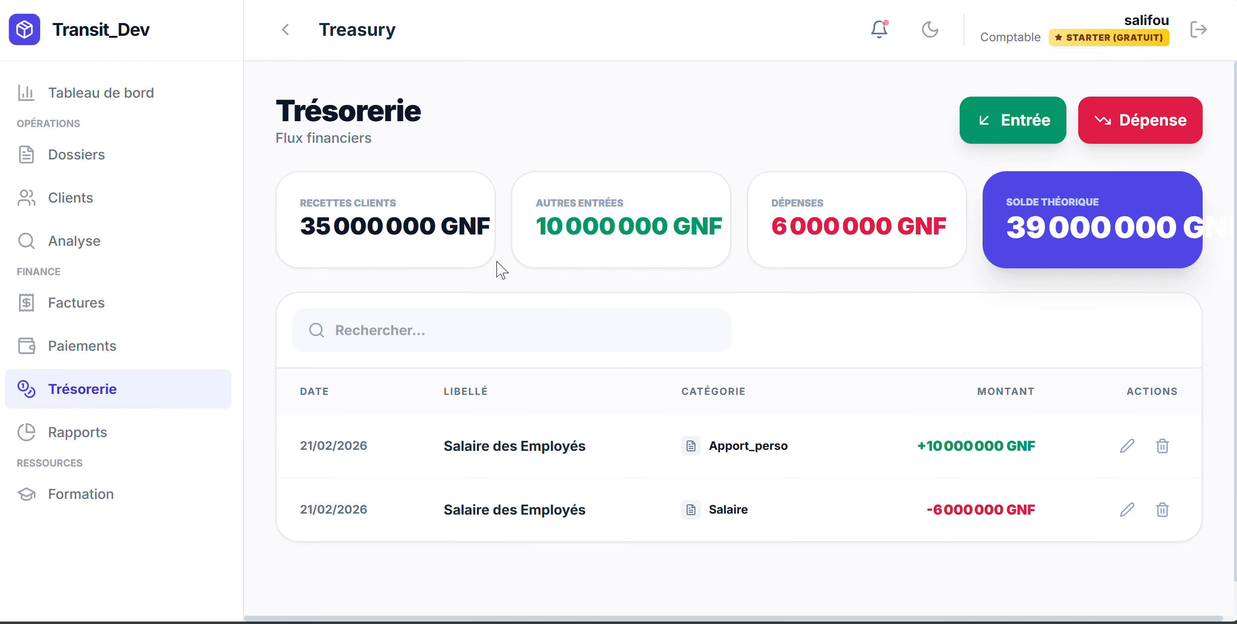
click(105, 447)
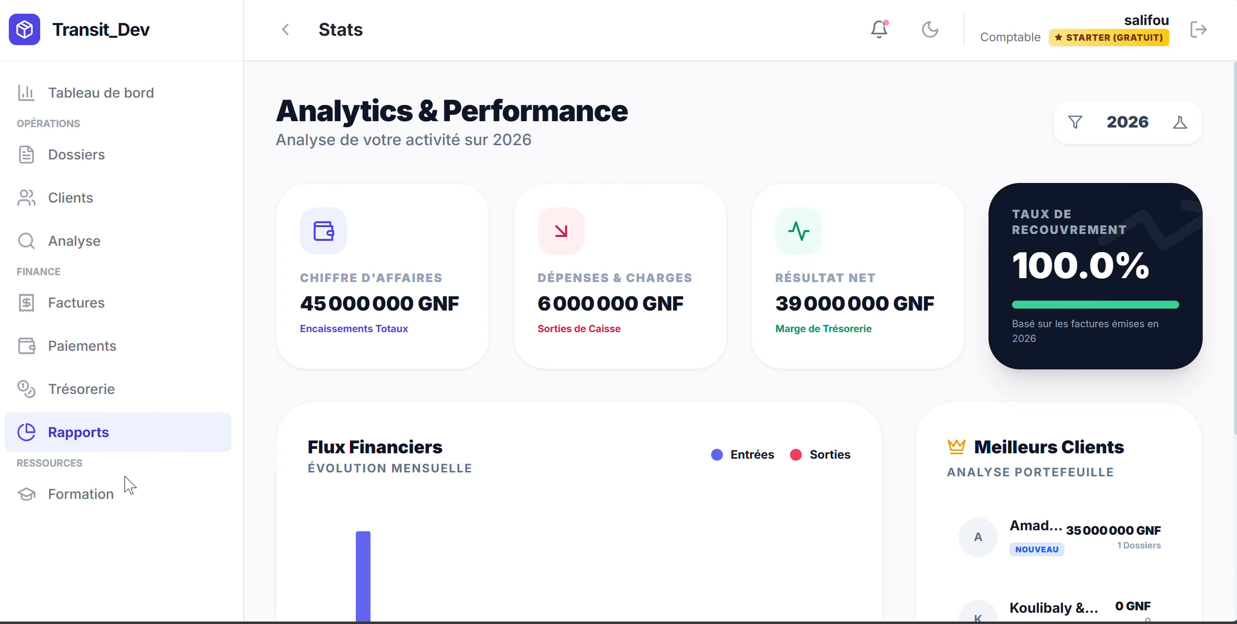
click(99, 513)
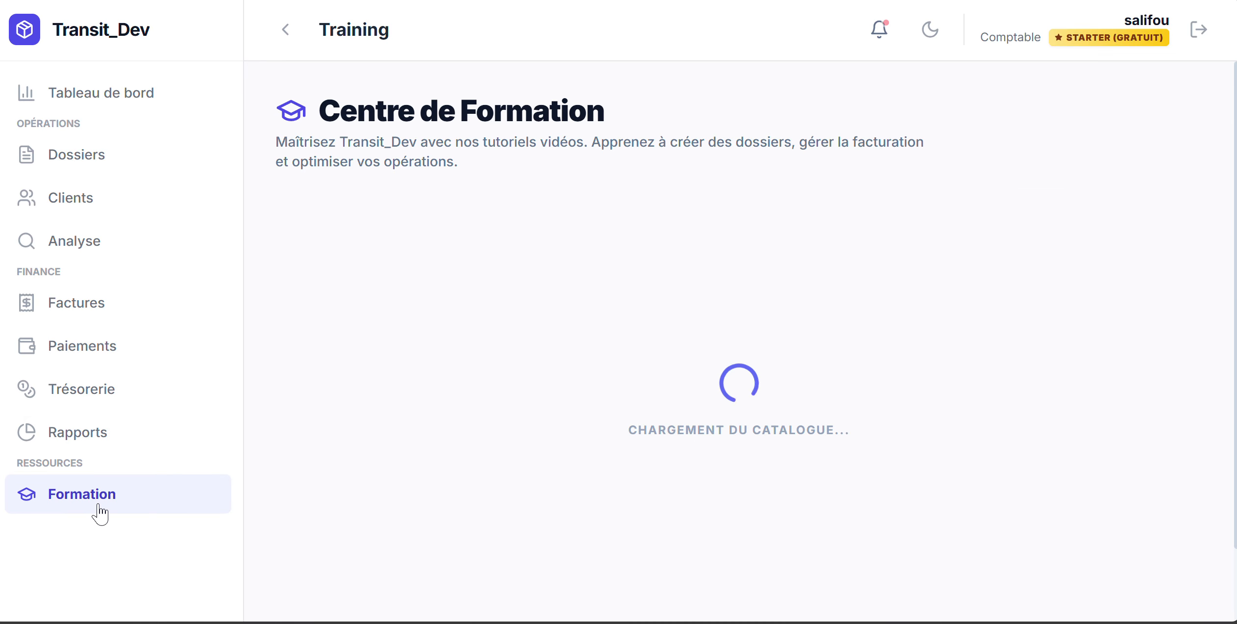